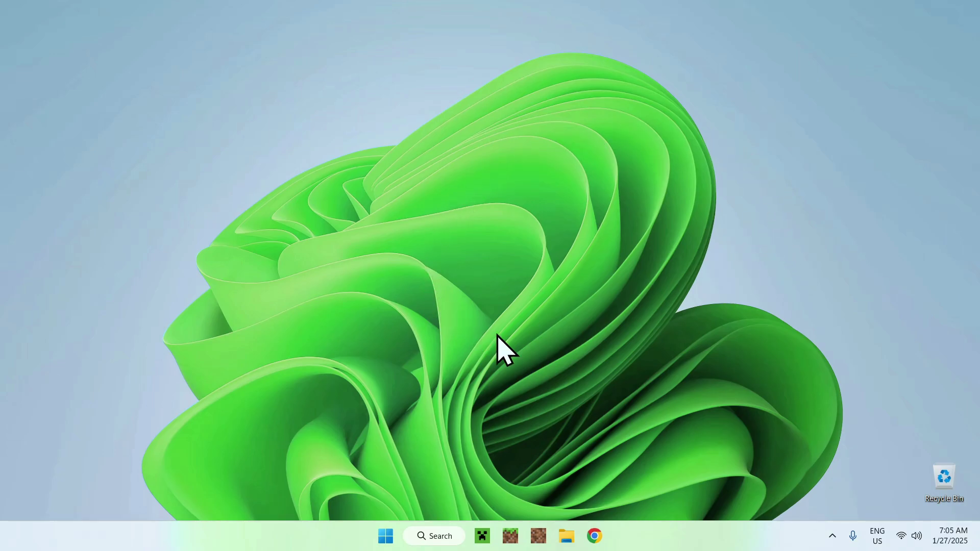
- Open Google Chrome, search Google for Modrinth and open the Modrinth website
{"action": "left_click", "coordinate": [595, 537]}
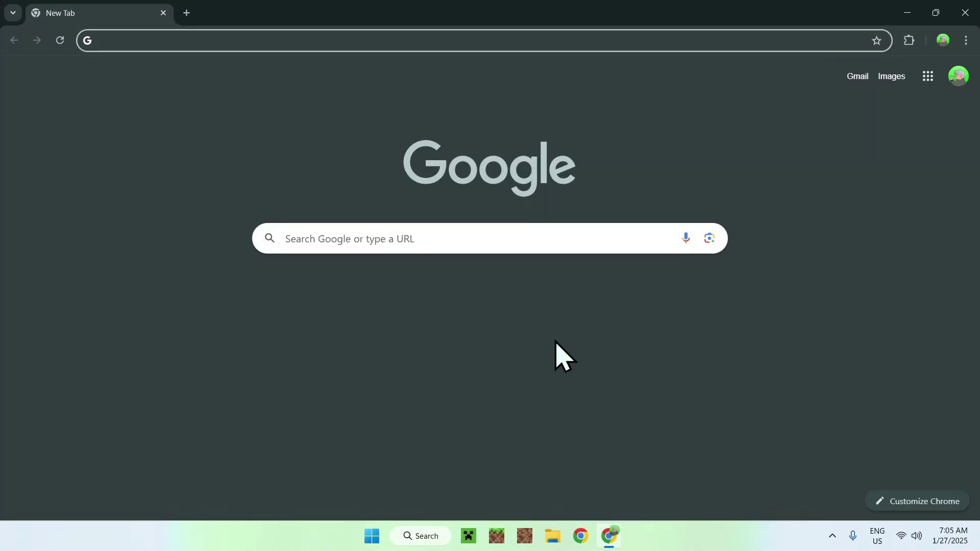
{"action": "left_click", "coordinate": [571, 239]}
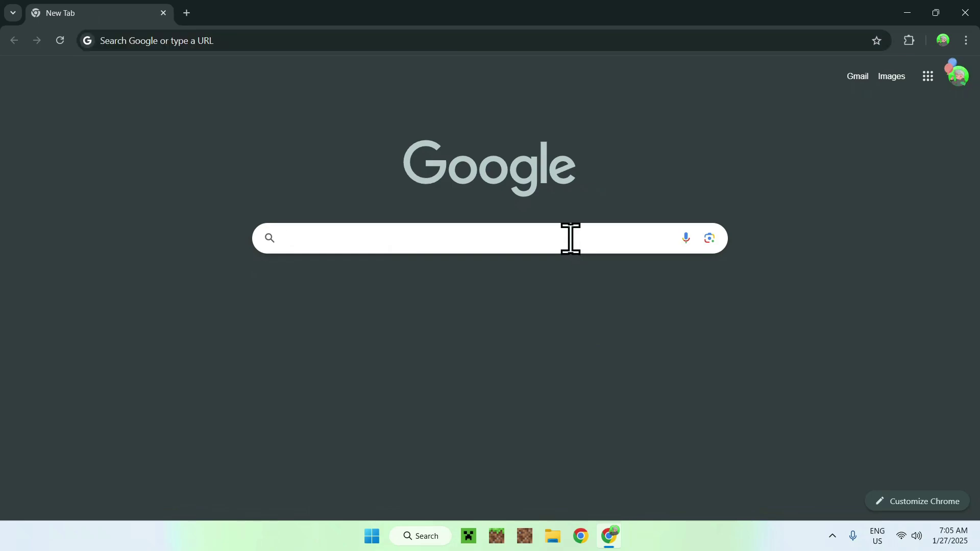
{"action": "type", "text": "Modrinth"}
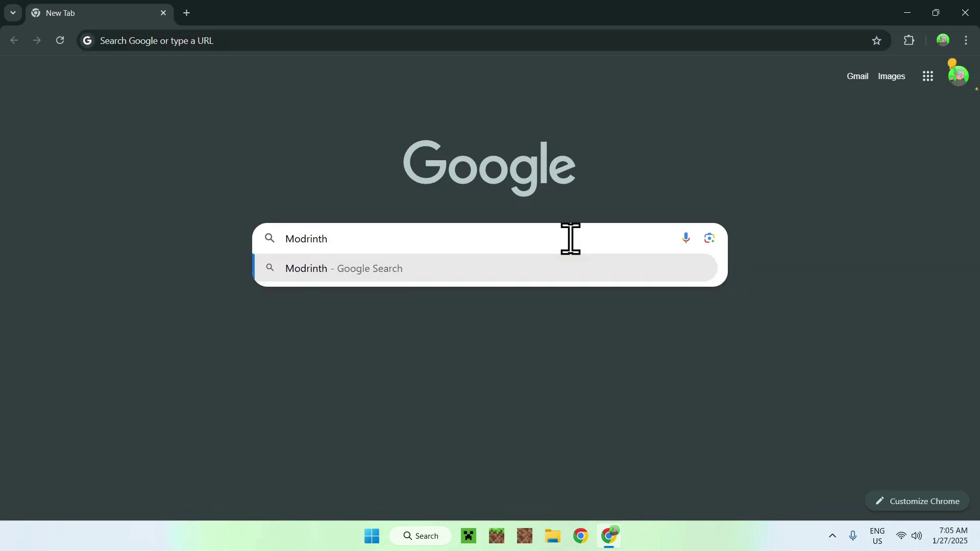
{"action": "key", "text": "Return"}
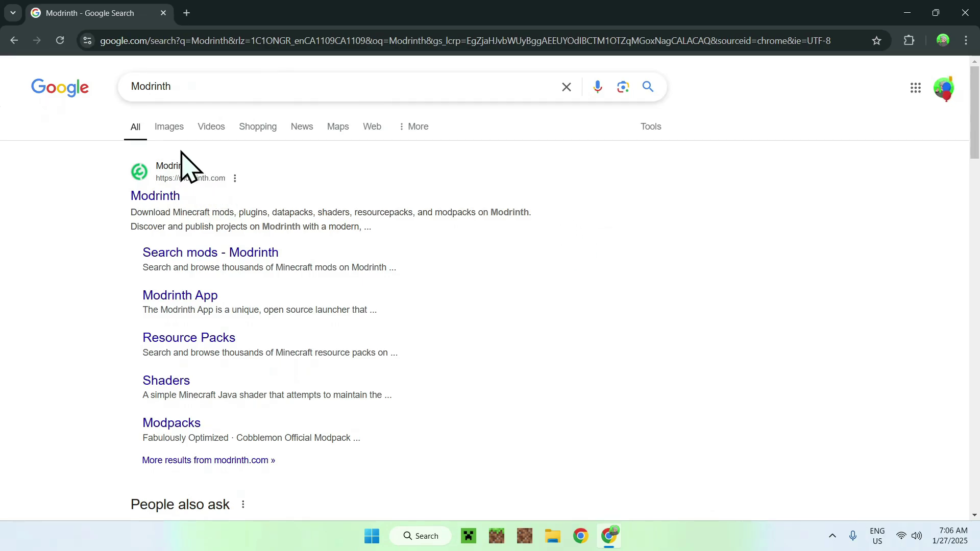
{"action": "left_click", "coordinate": [157, 199]}
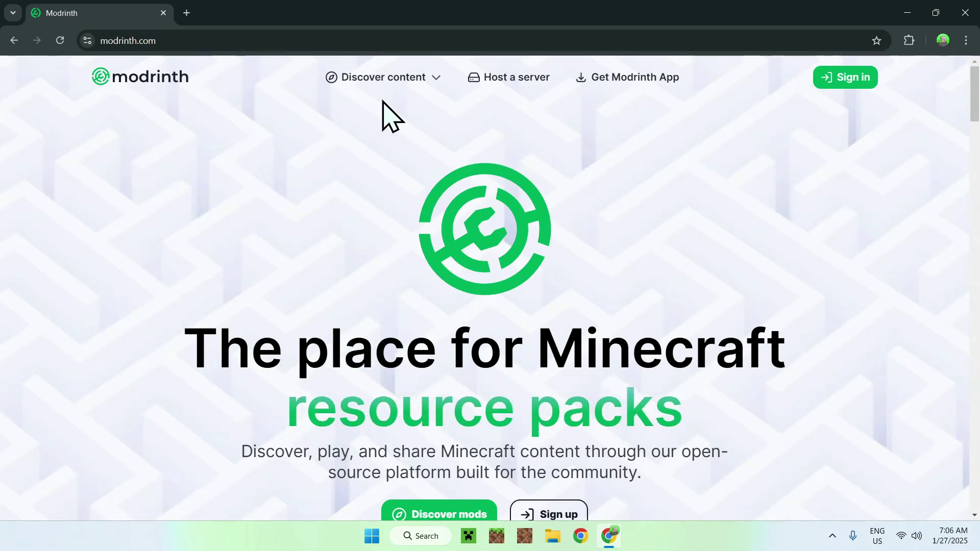
- Browse the resource packs on Modrinth and open the versions list of the Default Dark Mode pack
{"action": "left_click", "coordinate": [382, 81]}
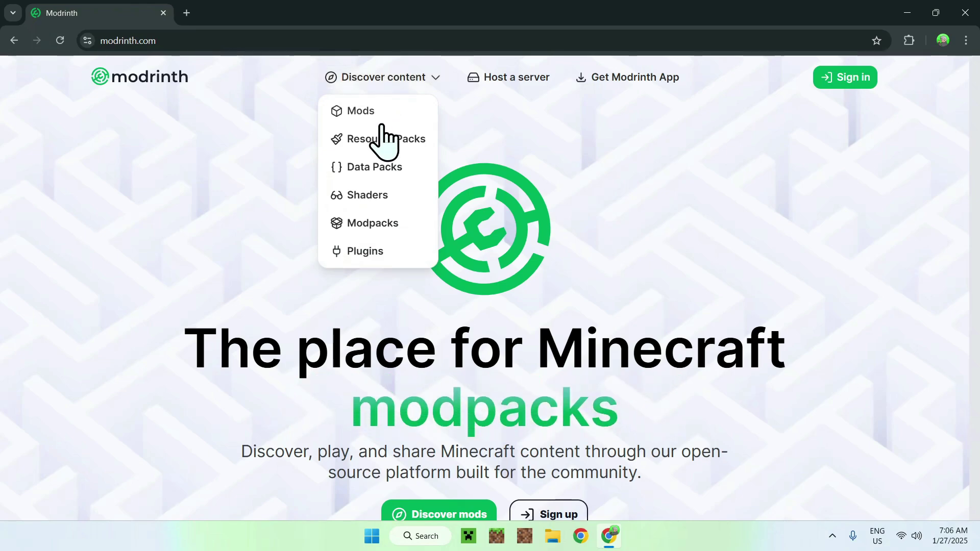
{"action": "left_click", "coordinate": [382, 143]}
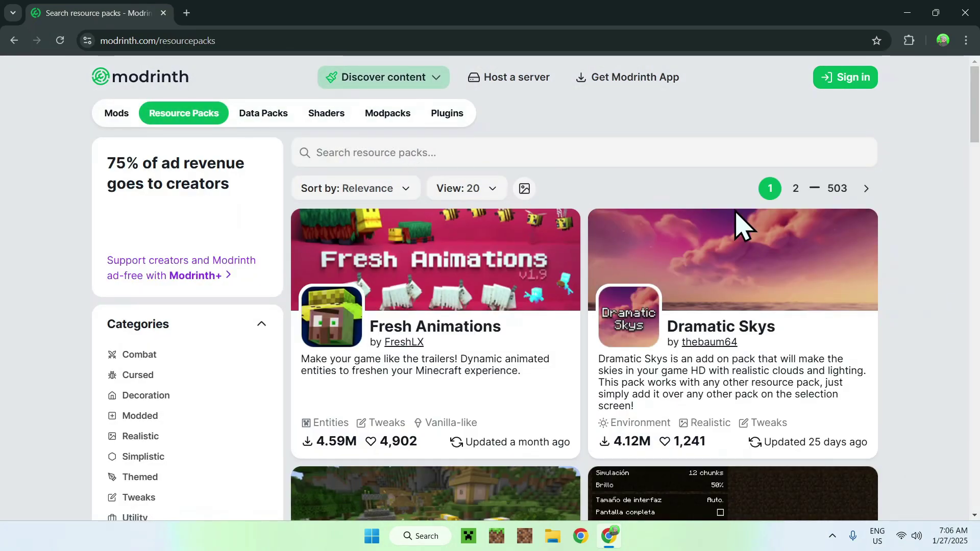
{"action": "scroll", "coordinate": [912, 232], "scroll_direction": "down", "scroll_amount": 10}
{"action": "scroll", "coordinate": [905, 217], "scroll_direction": "down", "scroll_amount": 13}
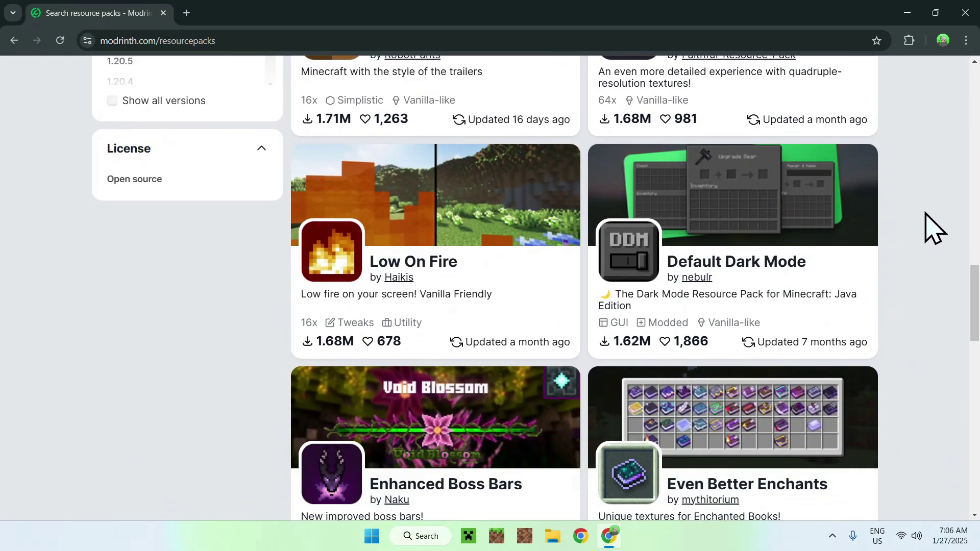
{"action": "scroll", "coordinate": [914, 232], "scroll_direction": "up", "scroll_amount": 12}
{"action": "scroll", "coordinate": [914, 234], "scroll_direction": "up", "scroll_amount": 5}
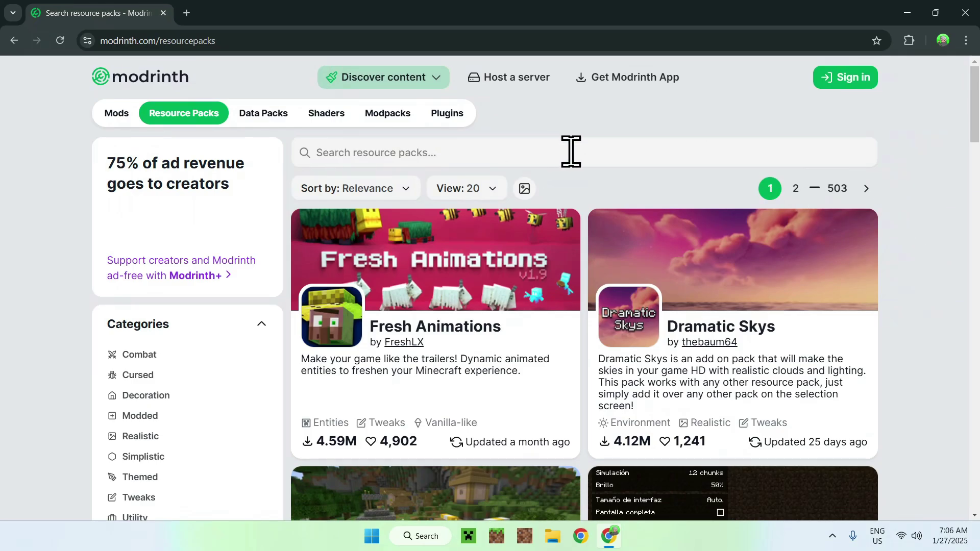
{"action": "scroll", "coordinate": [918, 178], "scroll_direction": "down", "scroll_amount": 17}
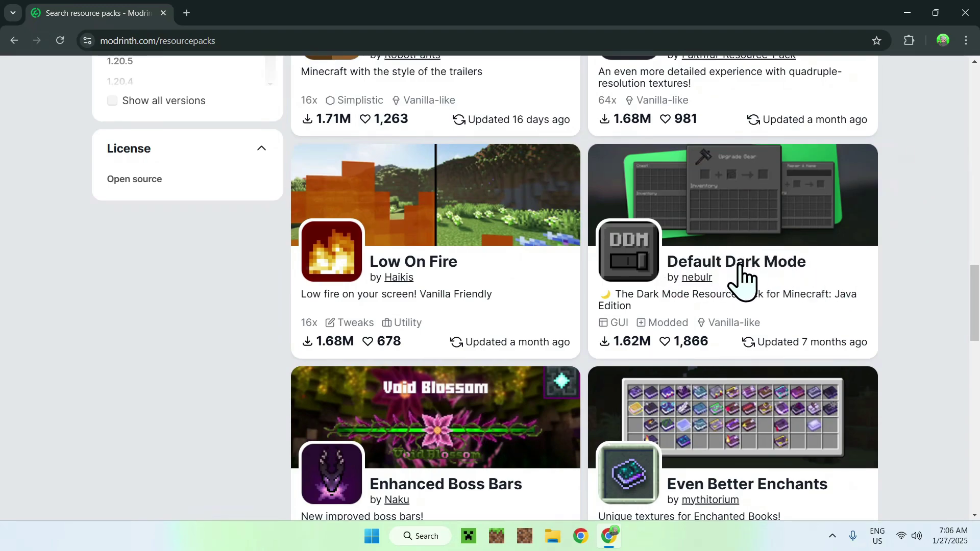
{"action": "left_click", "coordinate": [725, 268]}
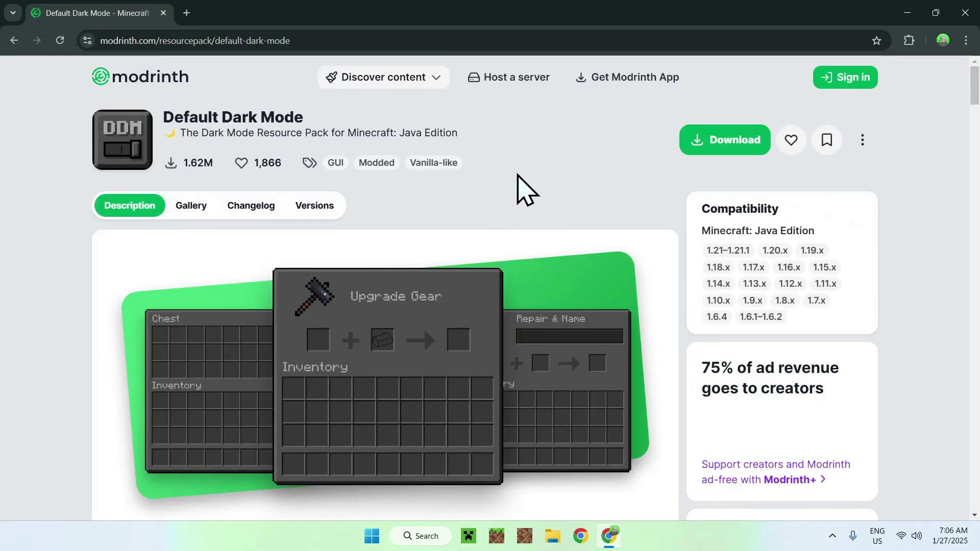
{"action": "left_click", "coordinate": [315, 207]}
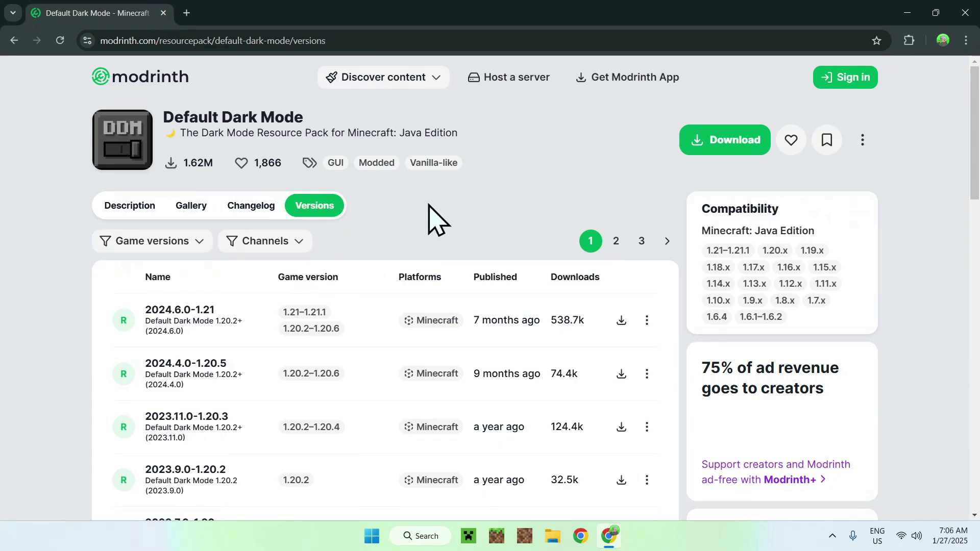
{"action": "left_click", "coordinate": [153, 245]}
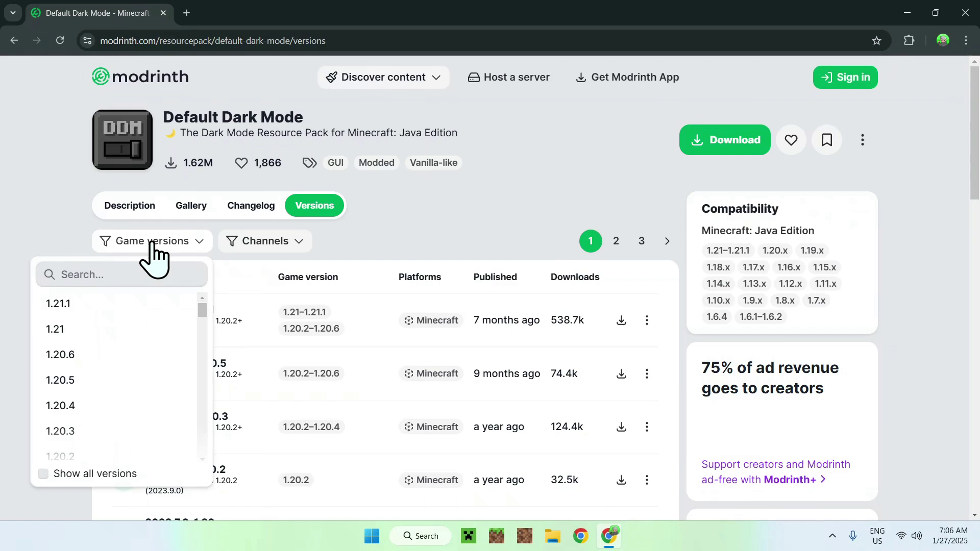
{"action": "scroll", "coordinate": [132, 416], "scroll_direction": "down", "scroll_amount": 2}
{"action": "scroll", "coordinate": [132, 416], "scroll_direction": "up", "scroll_amount": 2}
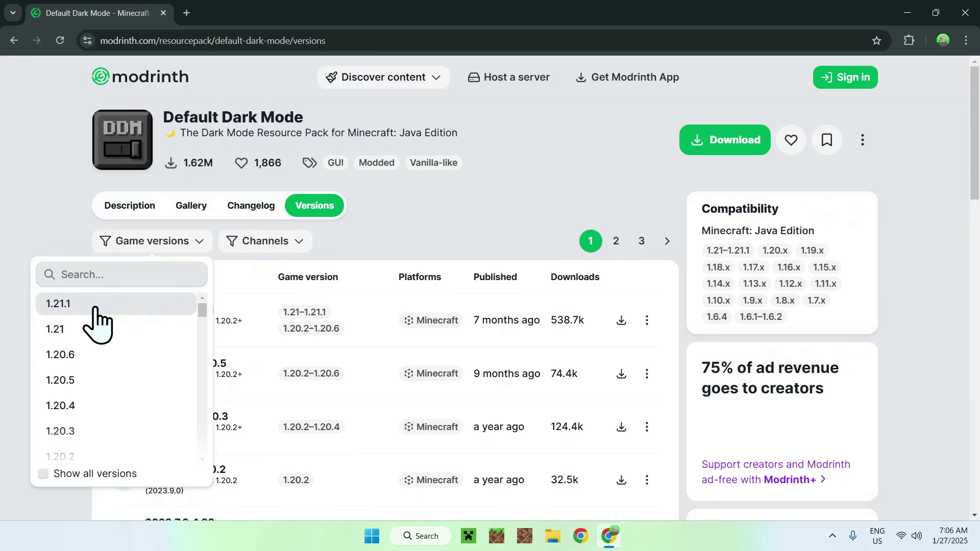
{"action": "left_click", "coordinate": [457, 208]}
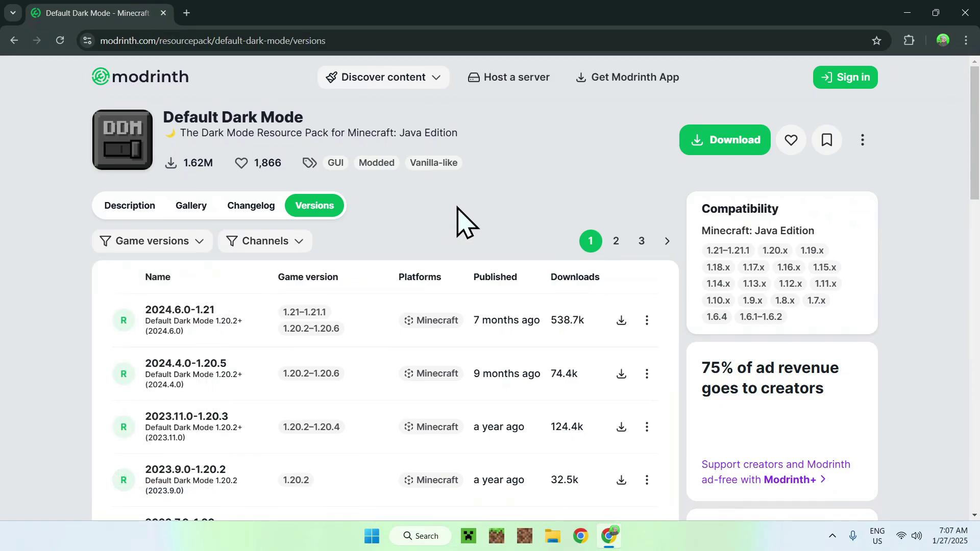
- Download version 2024.6.0-1.21 of the Default Dark Mode pack and close the browser
{"action": "left_click", "coordinate": [622, 320]}
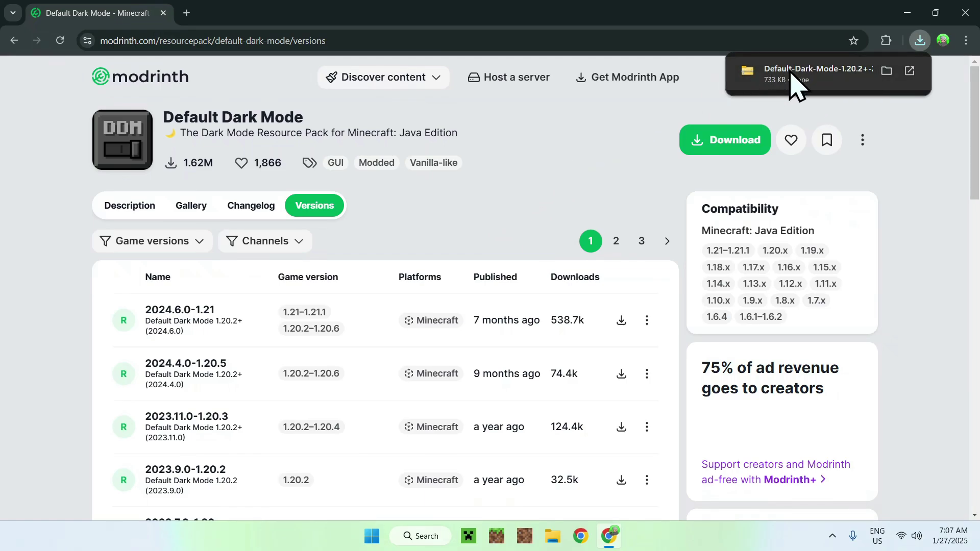
{"action": "left_click", "coordinate": [965, 12]}
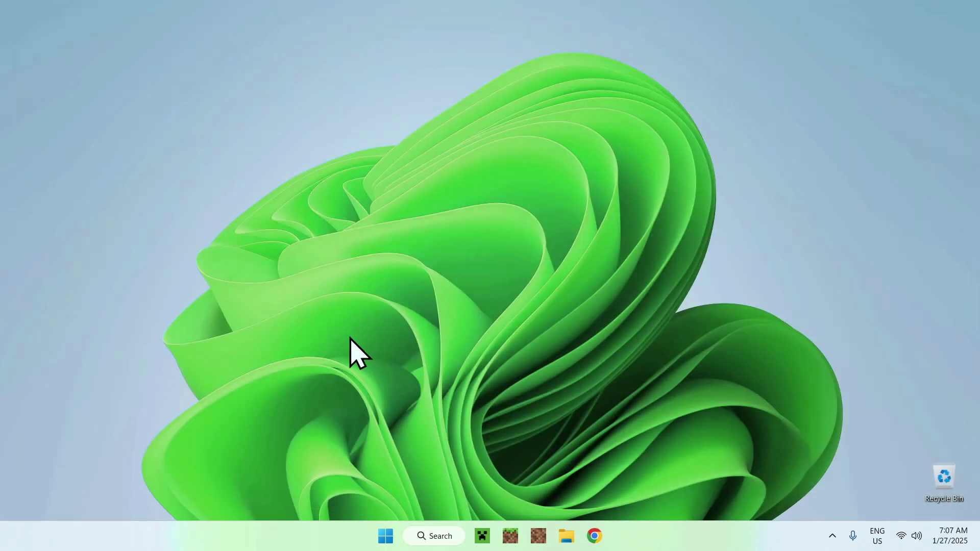
- Switch to the Minecraft Launcher, open the Latest release installation's game folder and go into its resourcepacks folder
{"action": "left_click", "coordinate": [483, 536]}
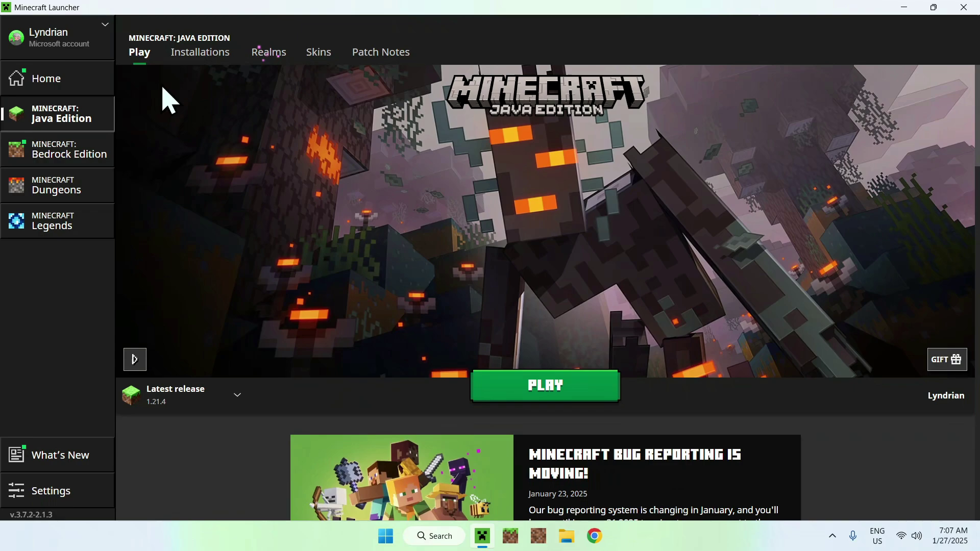
{"action": "left_click", "coordinate": [200, 53]}
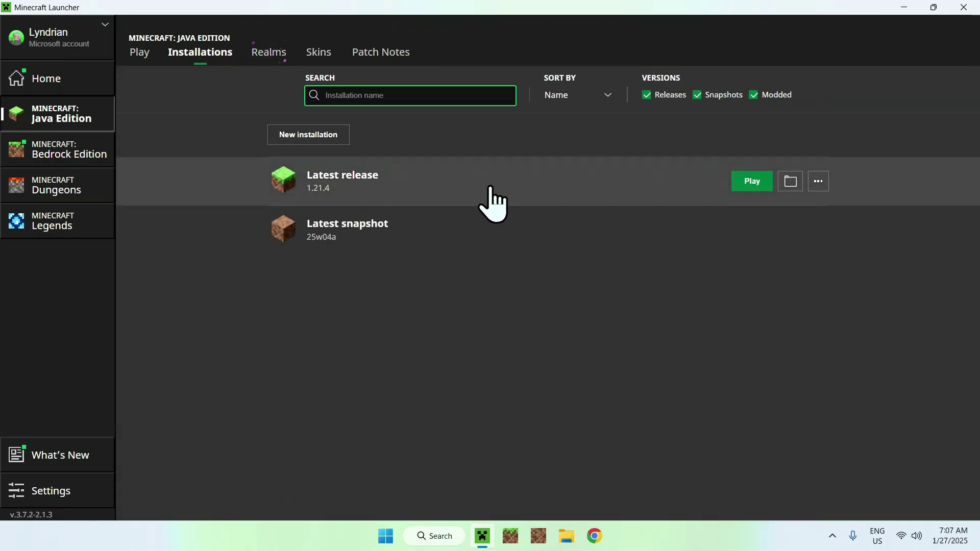
{"action": "left_click", "coordinate": [787, 185]}
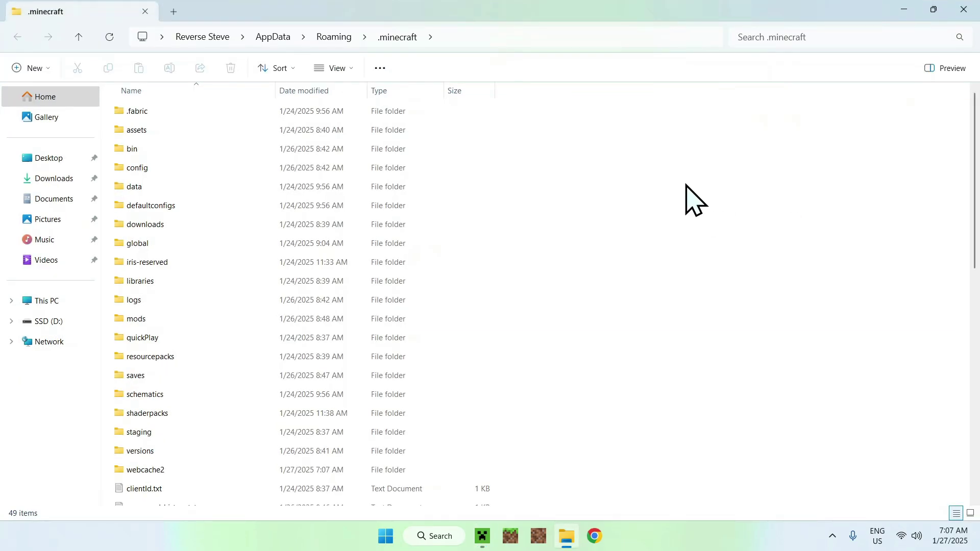
{"action": "left_click", "coordinate": [282, 357]}
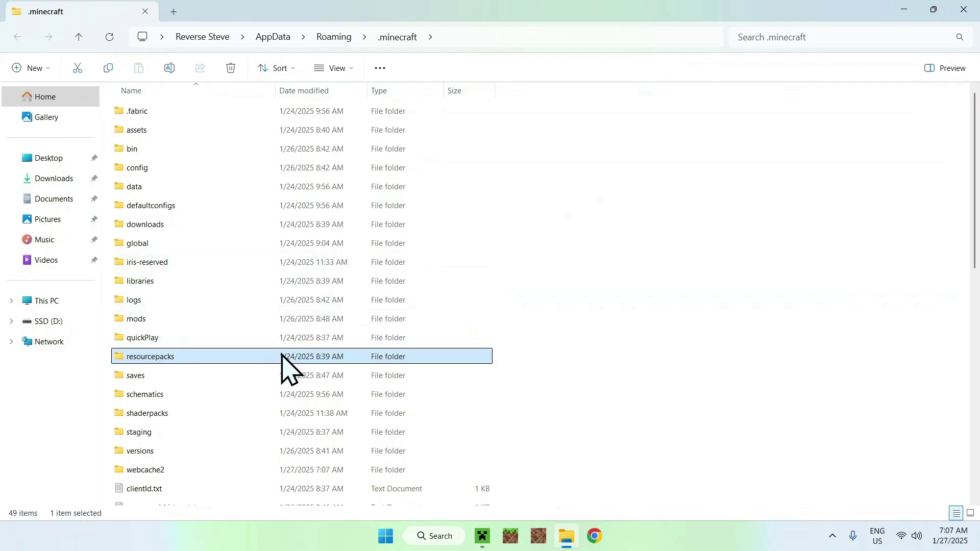
{"action": "double_click", "coordinate": [262, 357]}
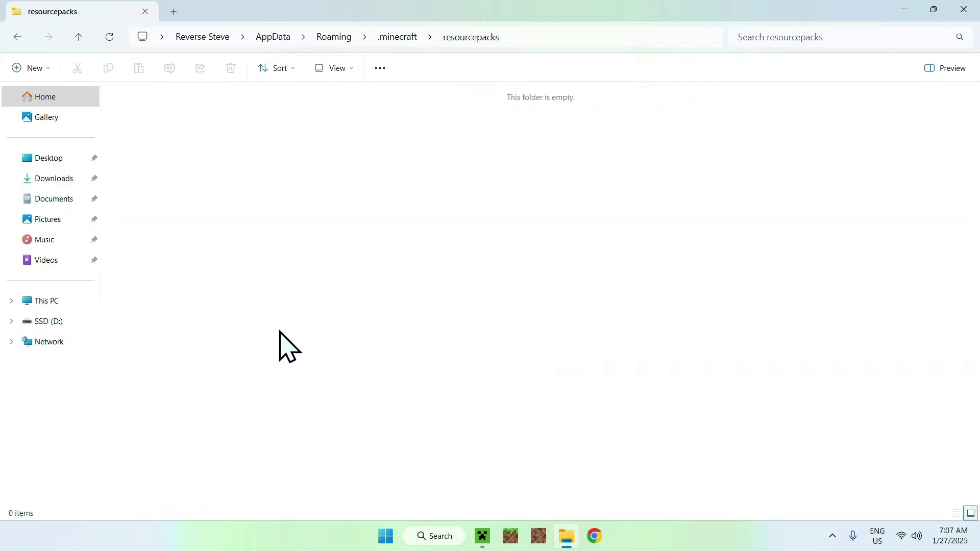
- Copy Default-Dark-Mode-1.20.2+-2024.6.0.zip from the Downloads folder into the resourcepacks folder
{"action": "left_click", "coordinate": [51, 181]}
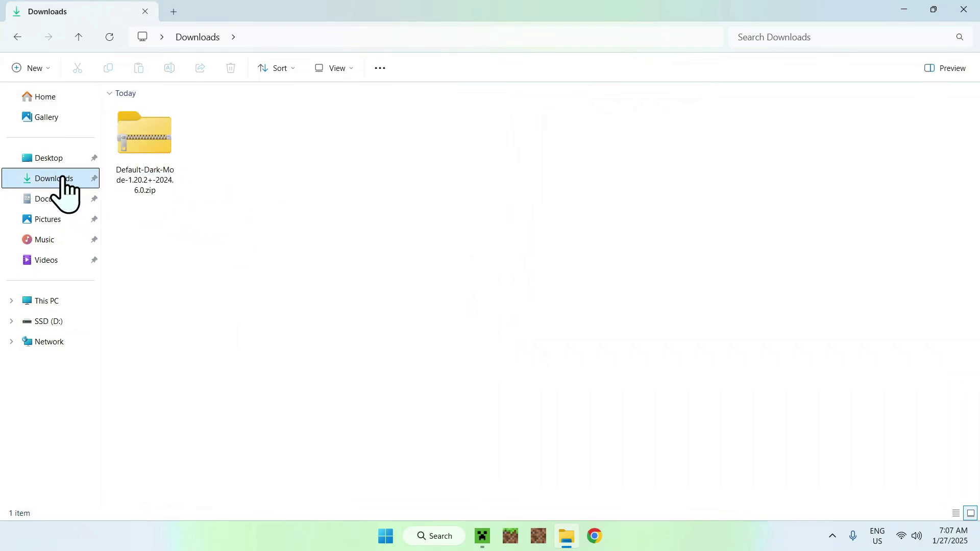
{"action": "left_click", "coordinate": [153, 154]}
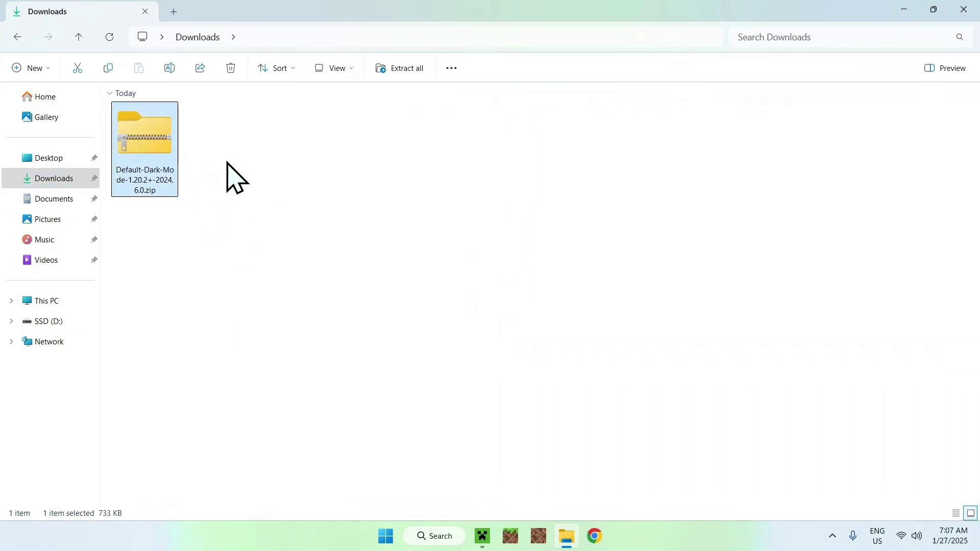
{"action": "left_click", "coordinate": [109, 68]}
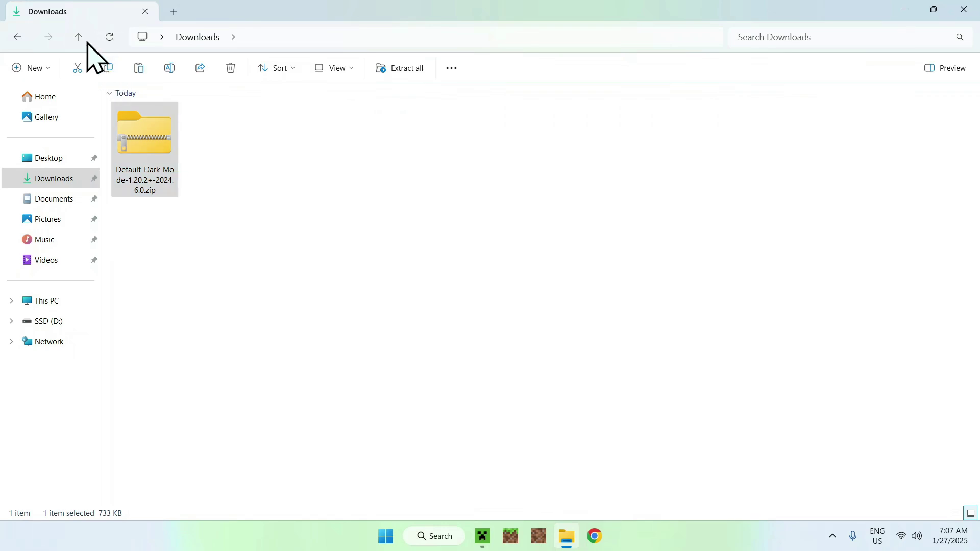
{"action": "left_click", "coordinate": [17, 38]}
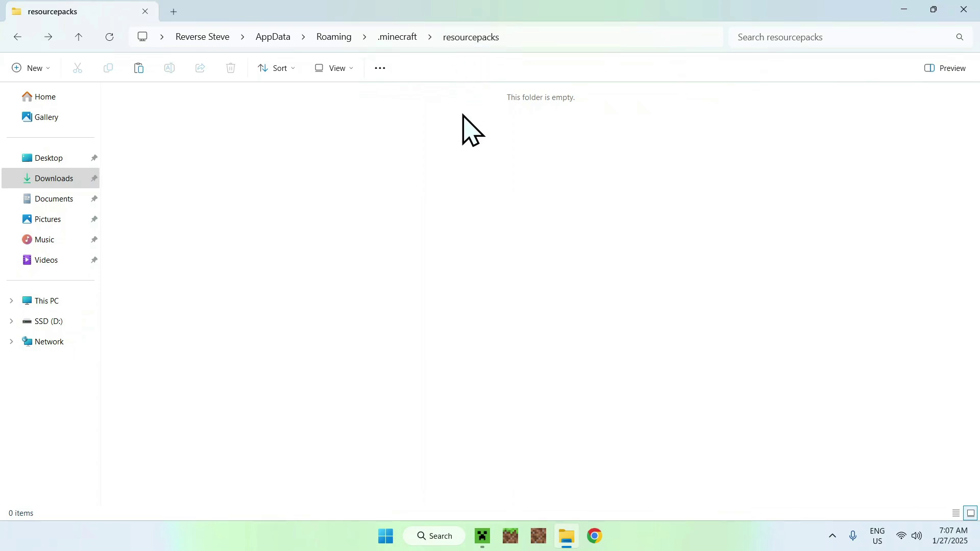
{"action": "left_click", "coordinate": [138, 69]}
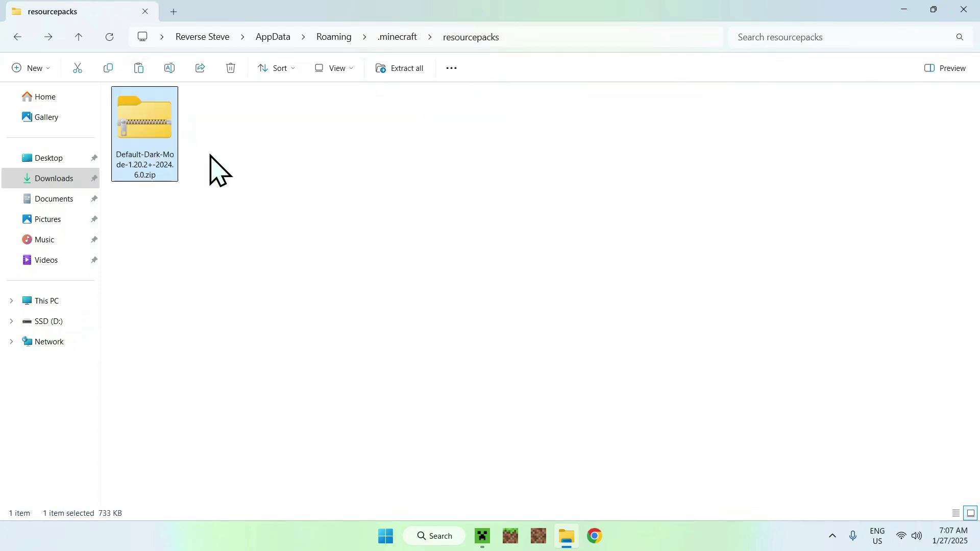
{"action": "left_click", "coordinate": [260, 219]}
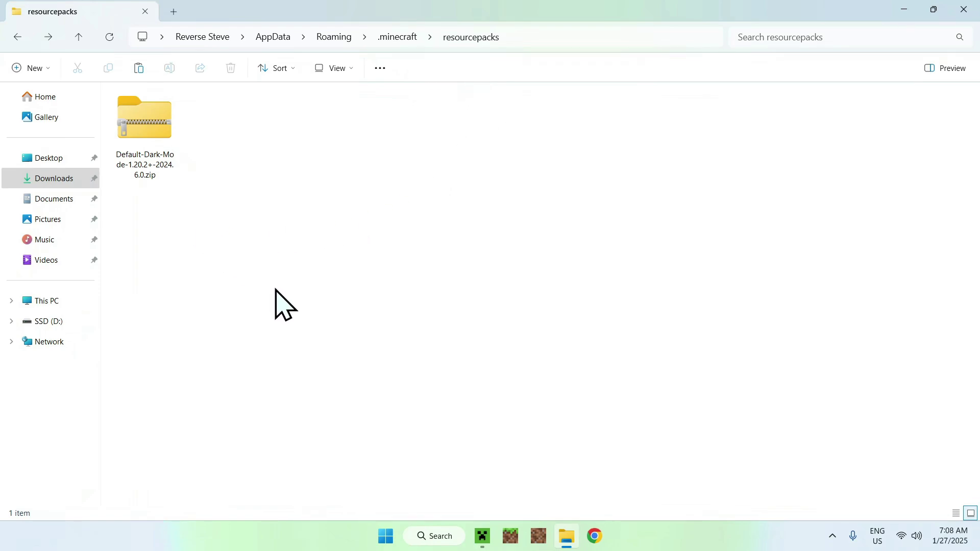
- Return to the Minecraft Launcher, start the Latest release 1.21.4 of Java Edition and maximize the game window
{"action": "left_click", "coordinate": [480, 536]}
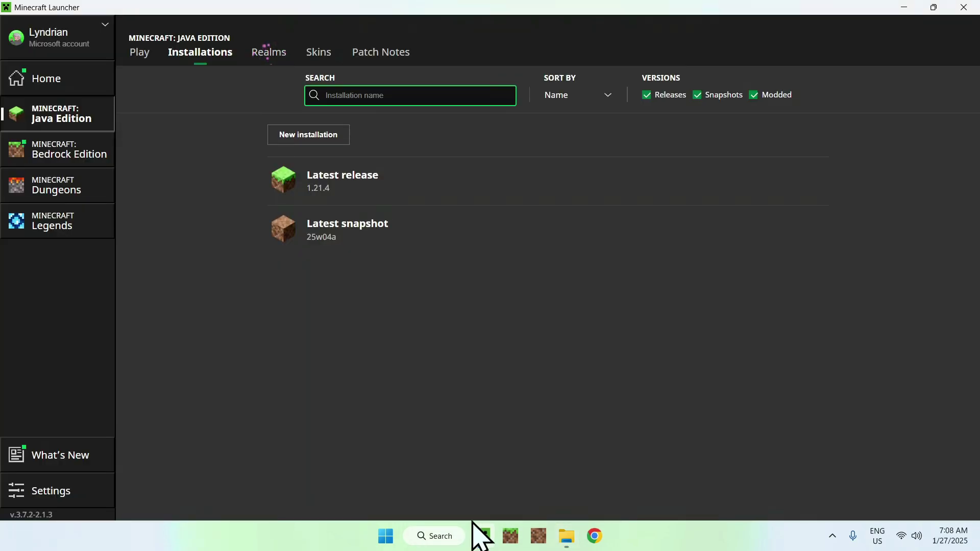
{"action": "left_click", "coordinate": [141, 53]}
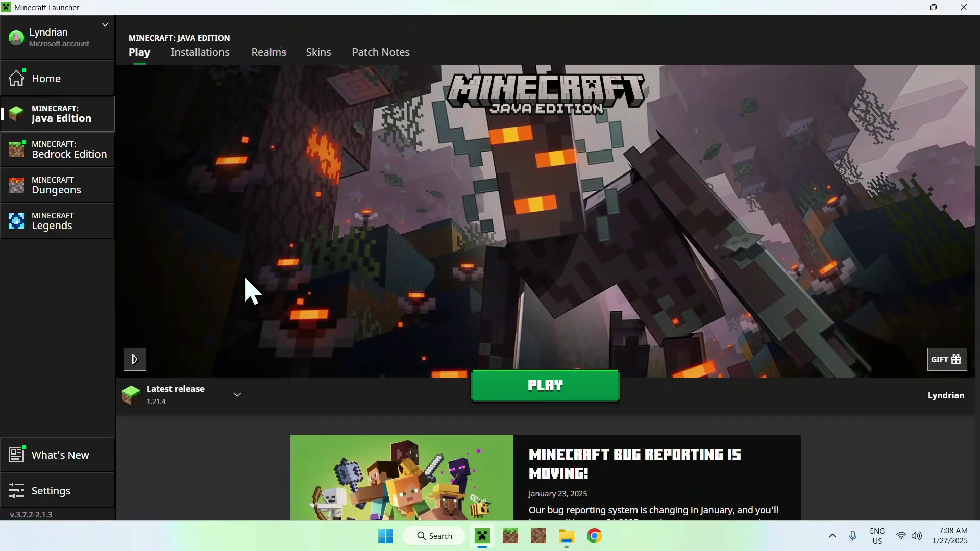
{"action": "left_click", "coordinate": [546, 396]}
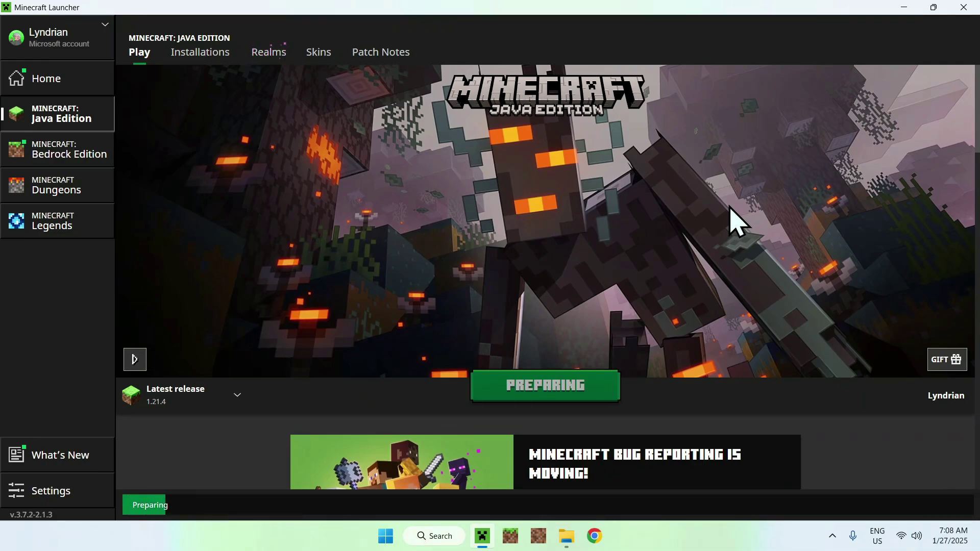
{"action": "key", "text": "alt+Tab"}
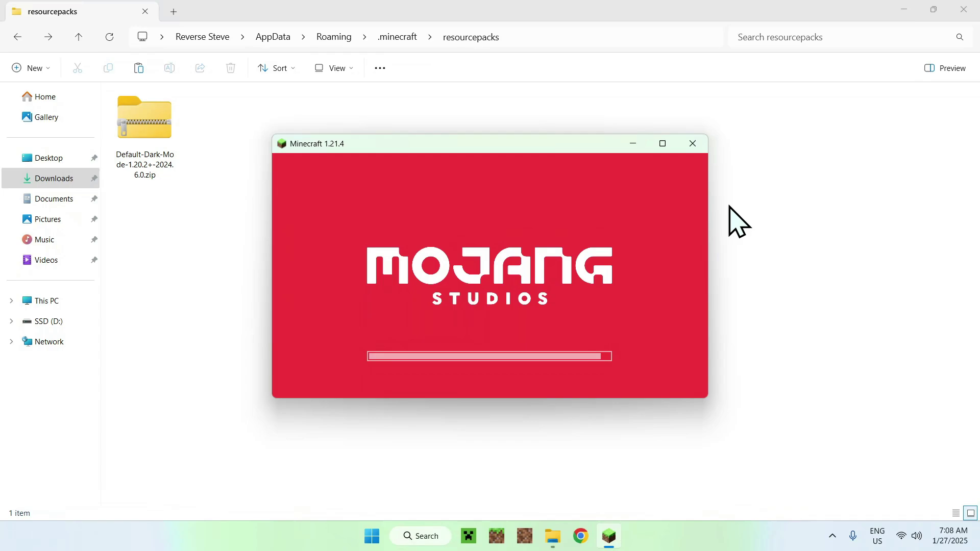
{"action": "left_click", "coordinate": [662, 144]}
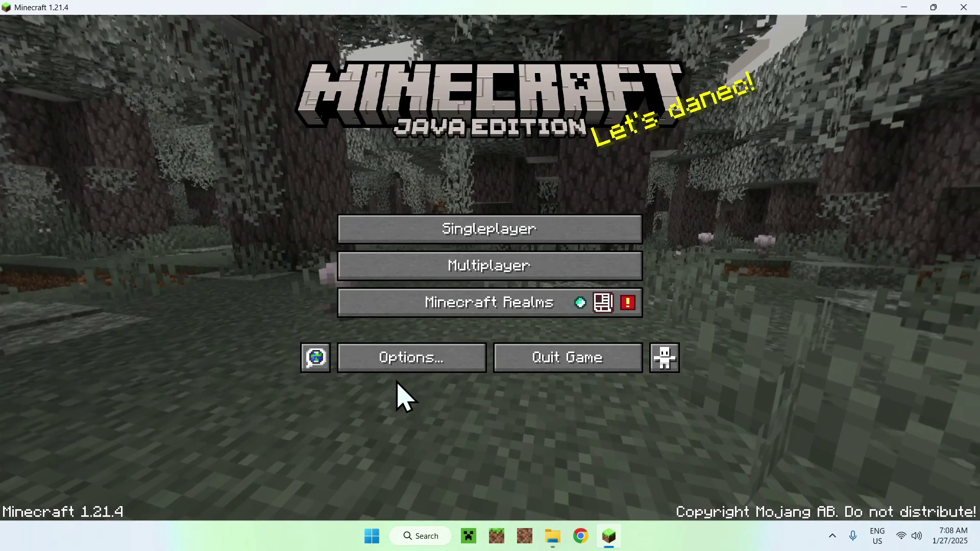
- Enable the Default-Dark-Mode resource pack in the game options, accept loading the older-version pack, and return to the title screen
{"action": "left_click", "coordinate": [414, 367]}
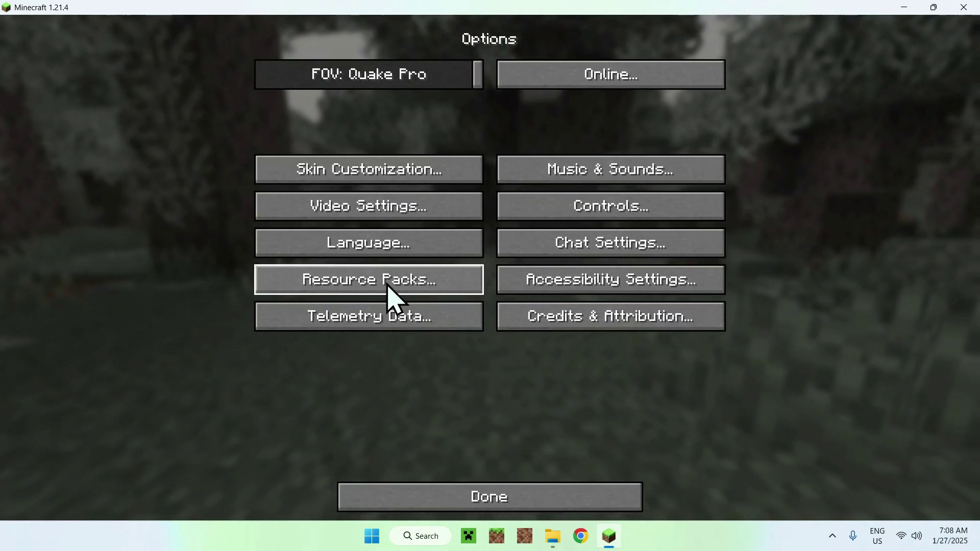
{"action": "left_click", "coordinate": [357, 286]}
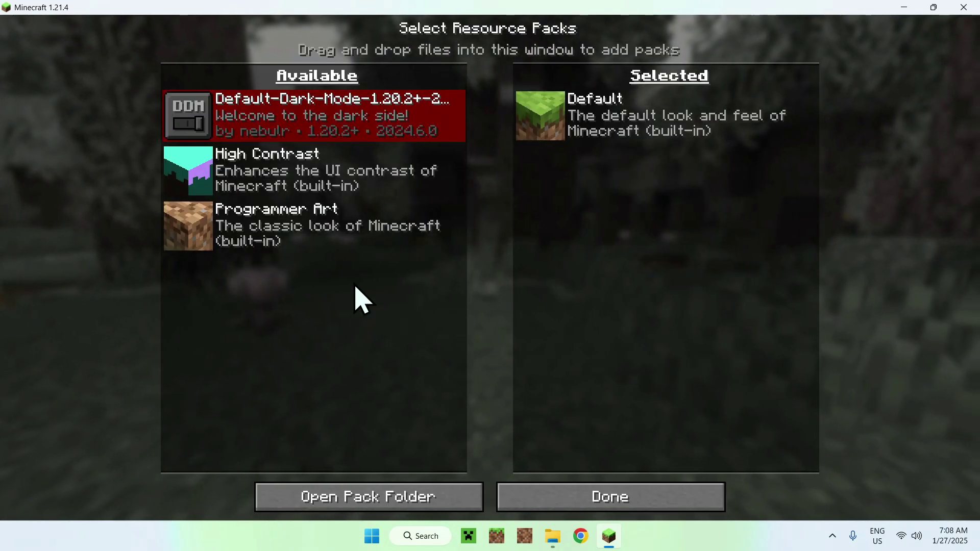
{"action": "left_click", "coordinate": [337, 227]}
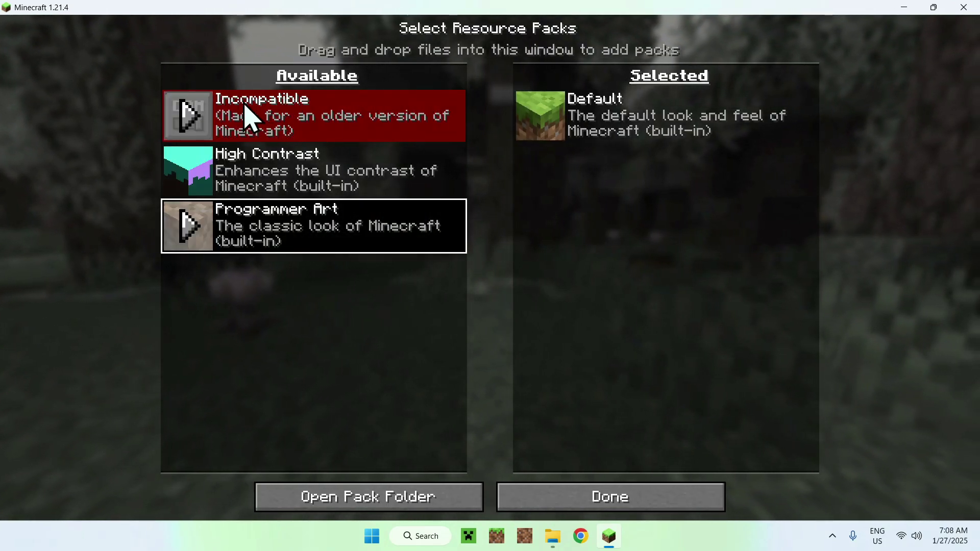
{"action": "left_click", "coordinate": [196, 128]}
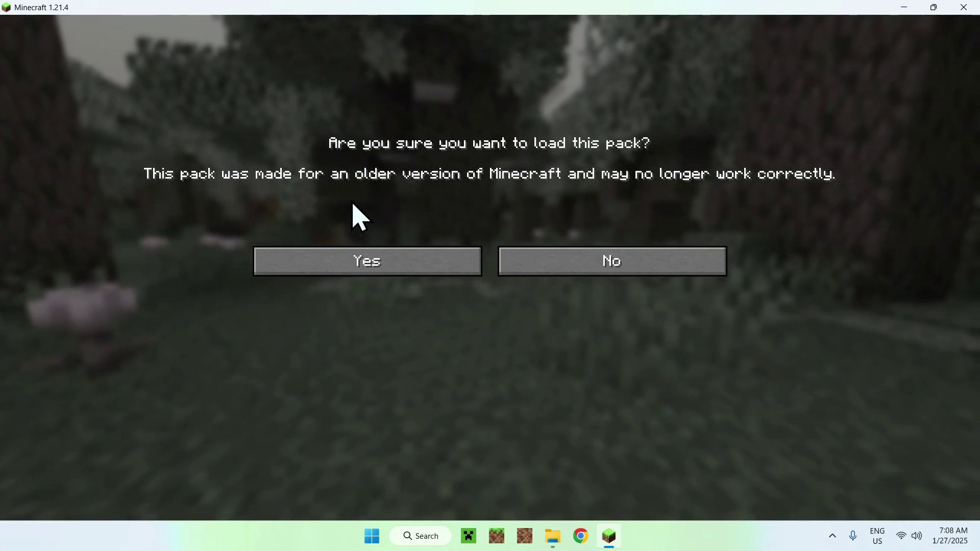
{"action": "left_click", "coordinate": [364, 262]}
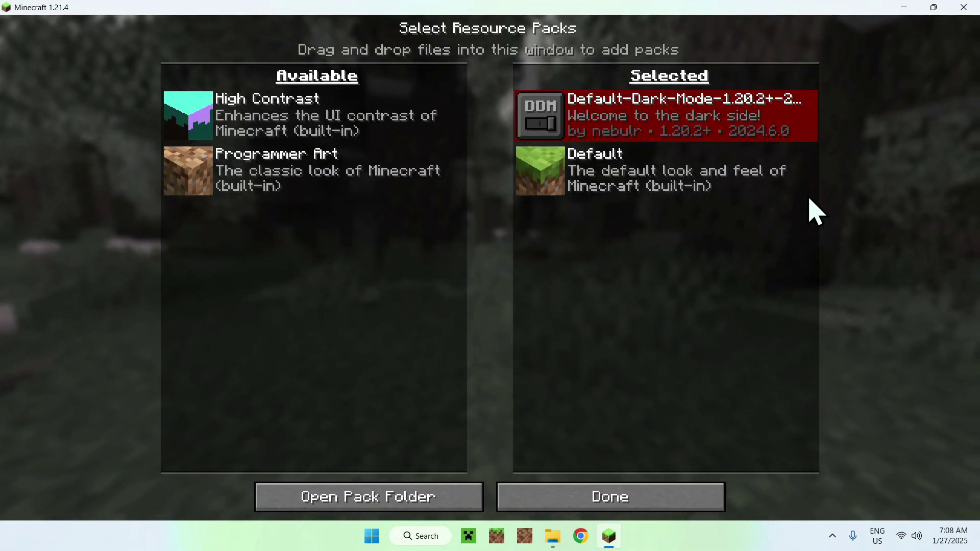
{"action": "left_click", "coordinate": [606, 498]}
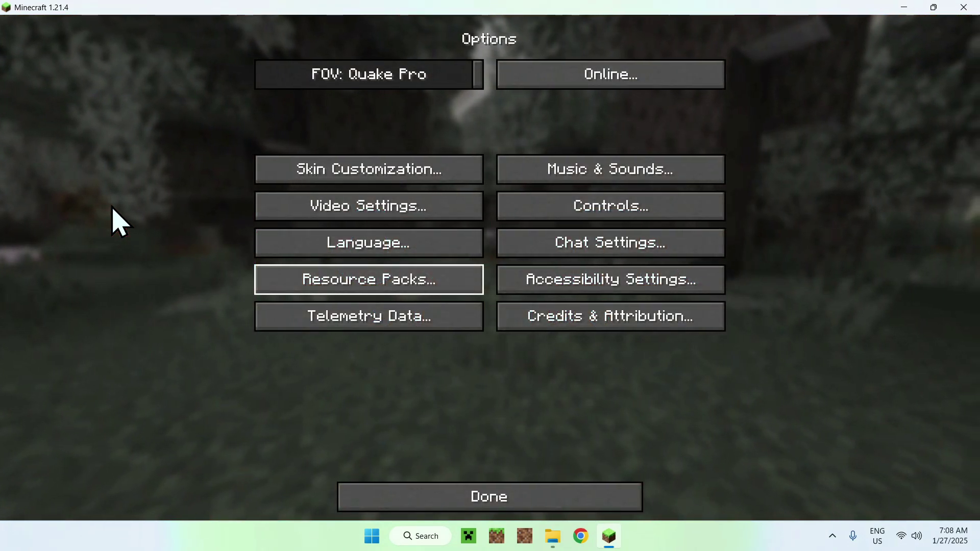
{"action": "key", "text": "Escape"}
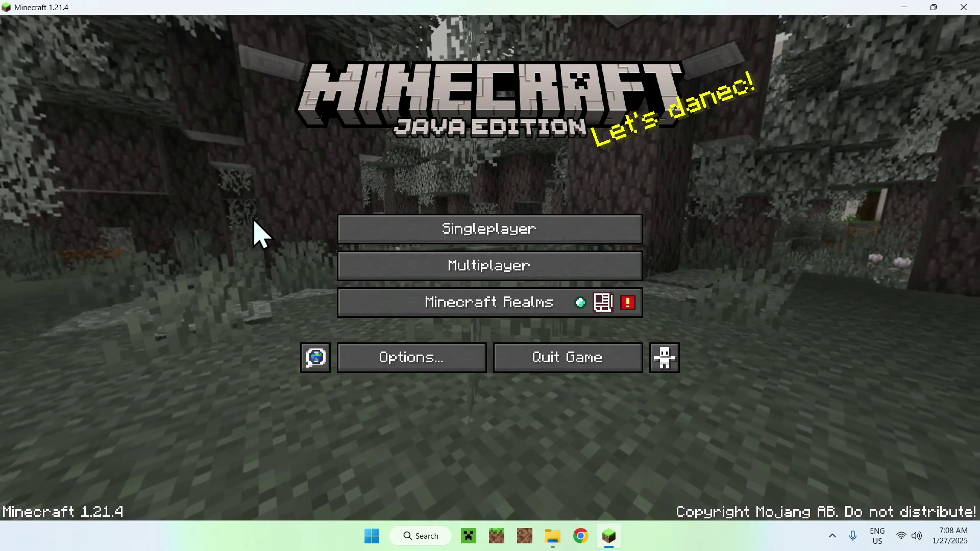
- Enter a singleplayer world and set the time to day with the command /time set day
{"action": "left_click", "coordinate": [311, 123]}
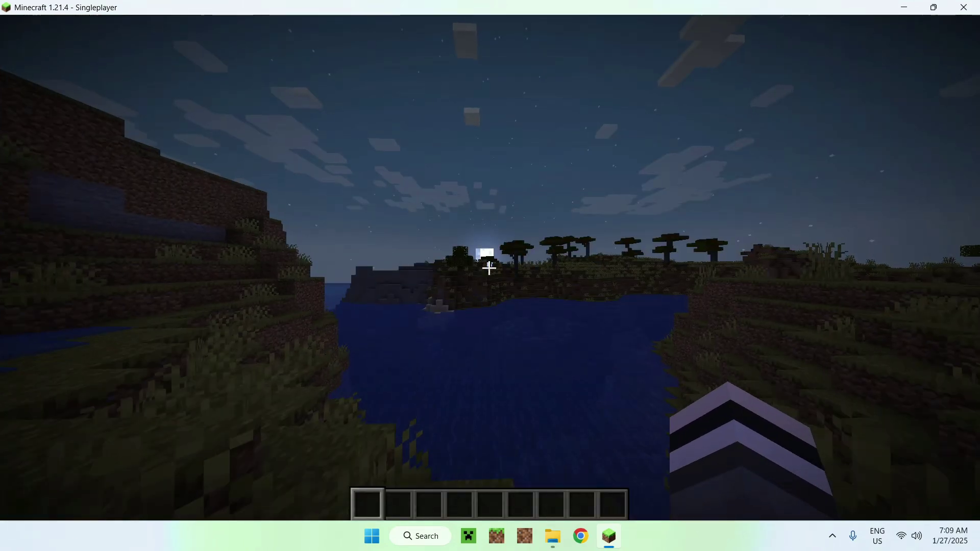
{"action": "key", "text": "slash"}
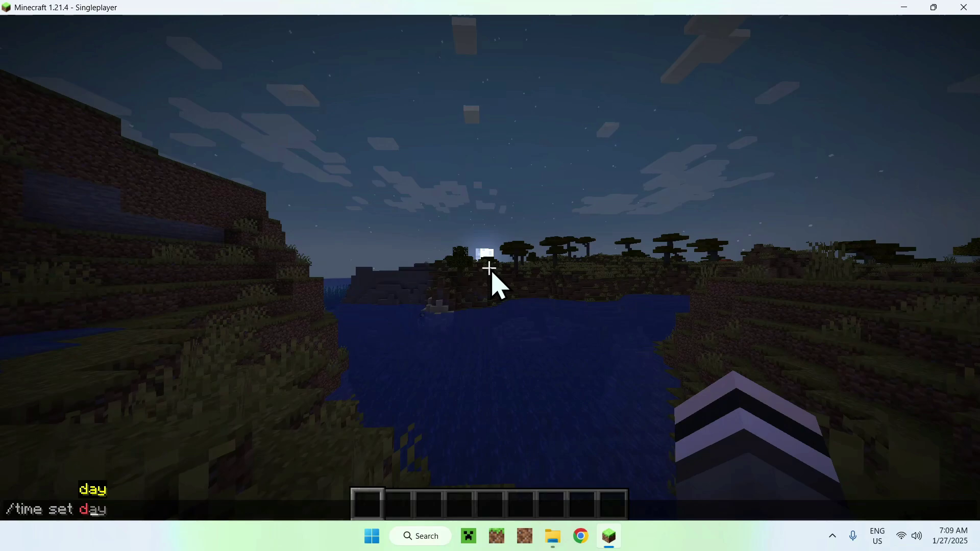
{"action": "key", "text": "Return"}
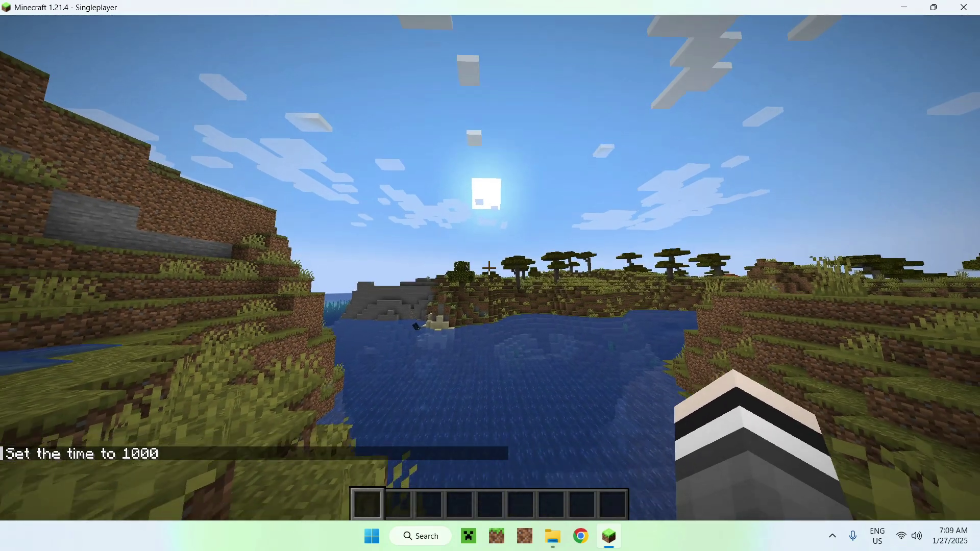
- Search the creative inventory for "ches" and put a Chest into the third hotbar slot
{"action": "key", "text": "e"}
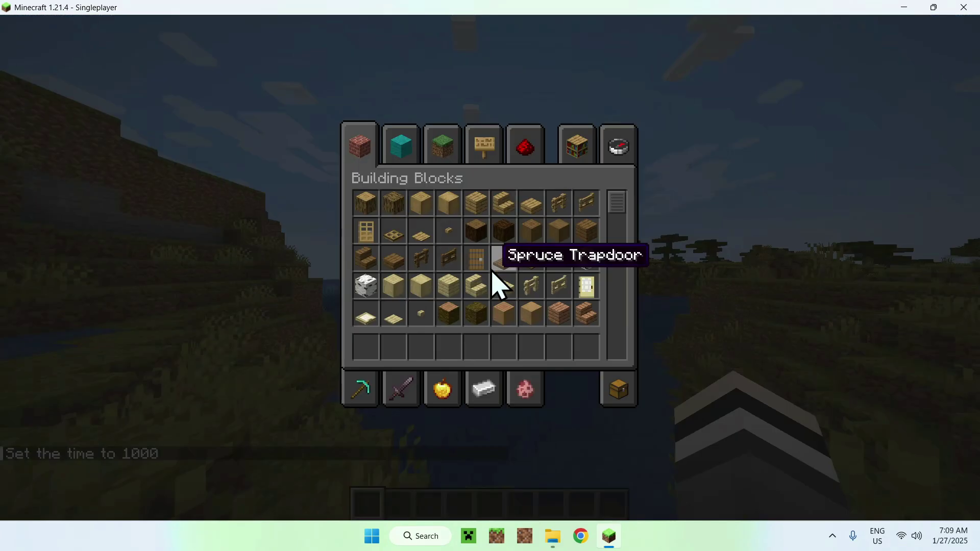
{"action": "left_click", "coordinate": [613, 162]}
{"action": "type", "text": "ches"}
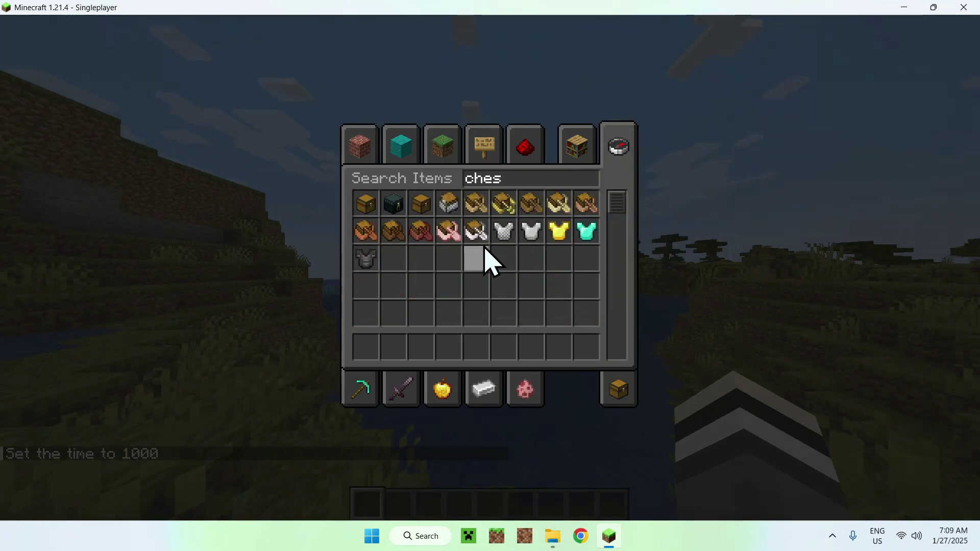
{"action": "key", "text": "ctrl+a"}
{"action": "key", "text": "3"}
{"action": "key", "text": "Escape"}
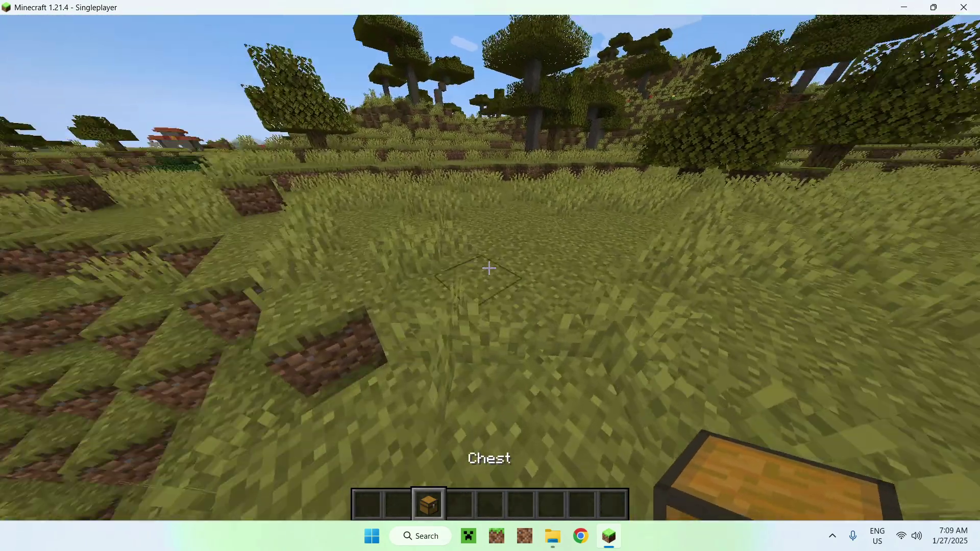
- Place the chest on the grass, open it with an empty hotbar slot selected to view its inventory screen, and close it
{"action": "right_click", "coordinate": [490, 268]}
{"action": "key", "text": "4"}
{"action": "right_click", "coordinate": [489, 268]}
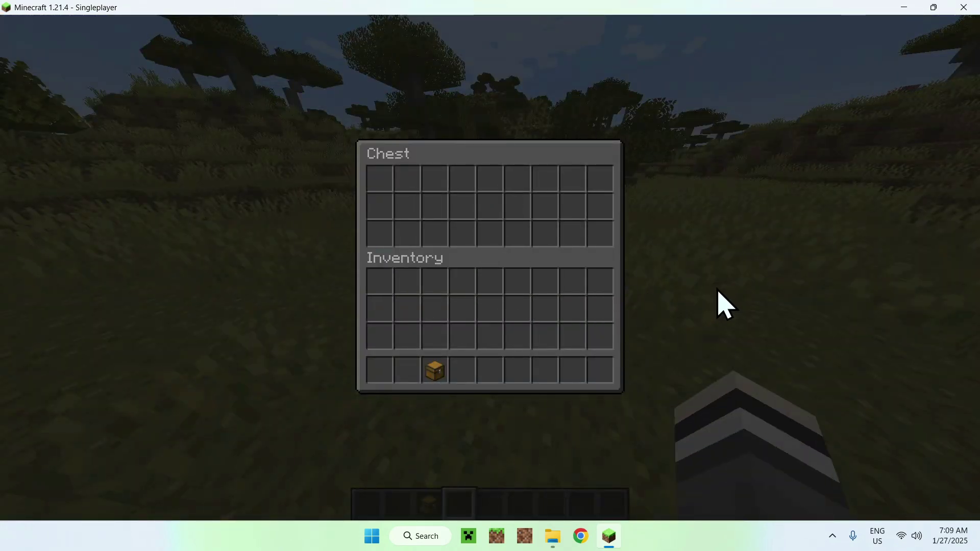
{"action": "key", "text": "Escape"}
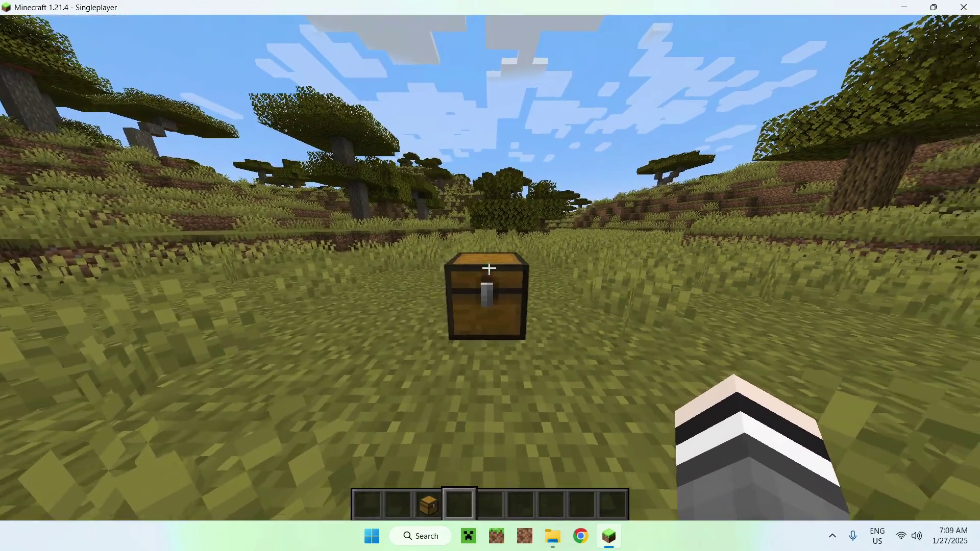
- Switch the camera through the third-person back view to the third-person front view of the character
{"action": "key", "text": "F5"}
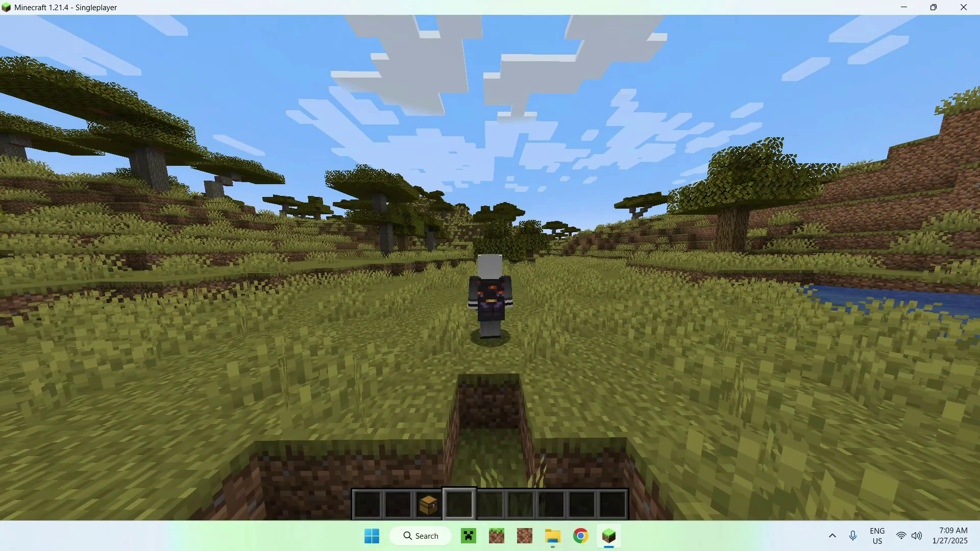
{"action": "key", "text": "F5"}
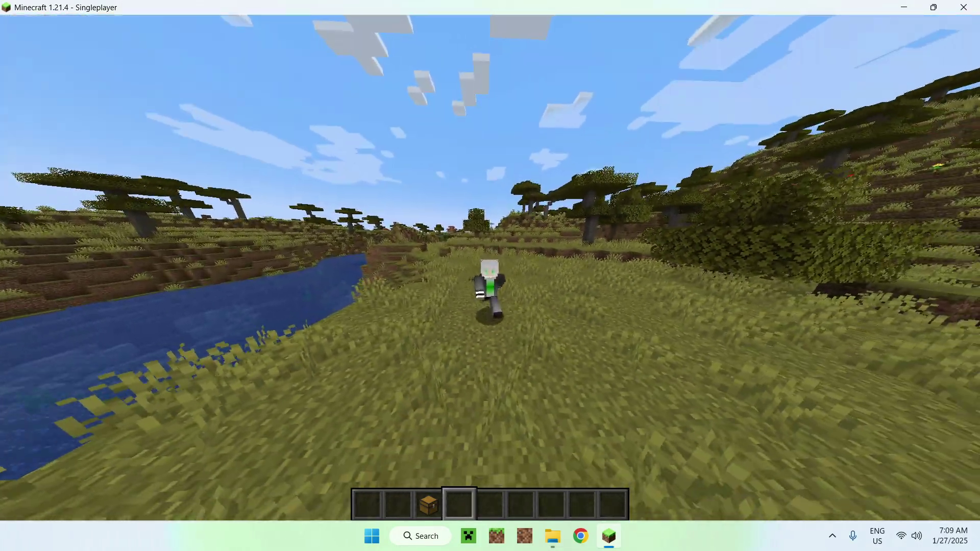